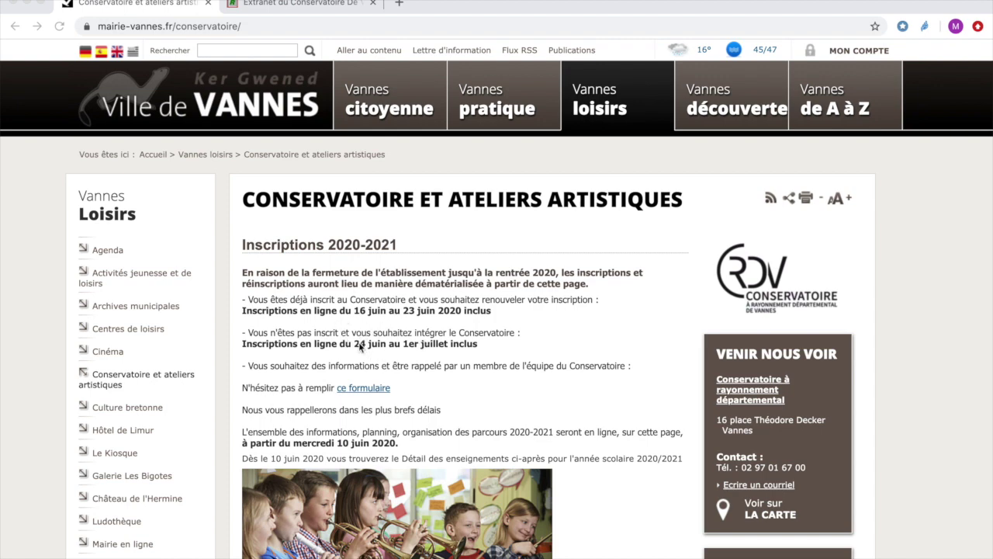
Step: Review the Conservatoire page's 2020-2021 enrolment dates, course organisation and registration portal information
scroll(484, 357, down, 1)
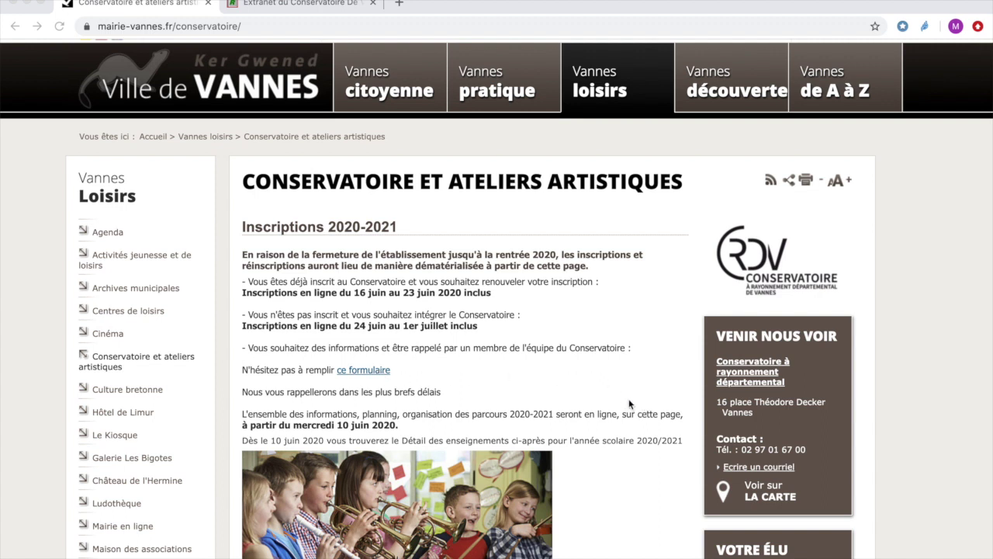
scroll(633, 405, down, 5)
scroll(629, 405, down, 5)
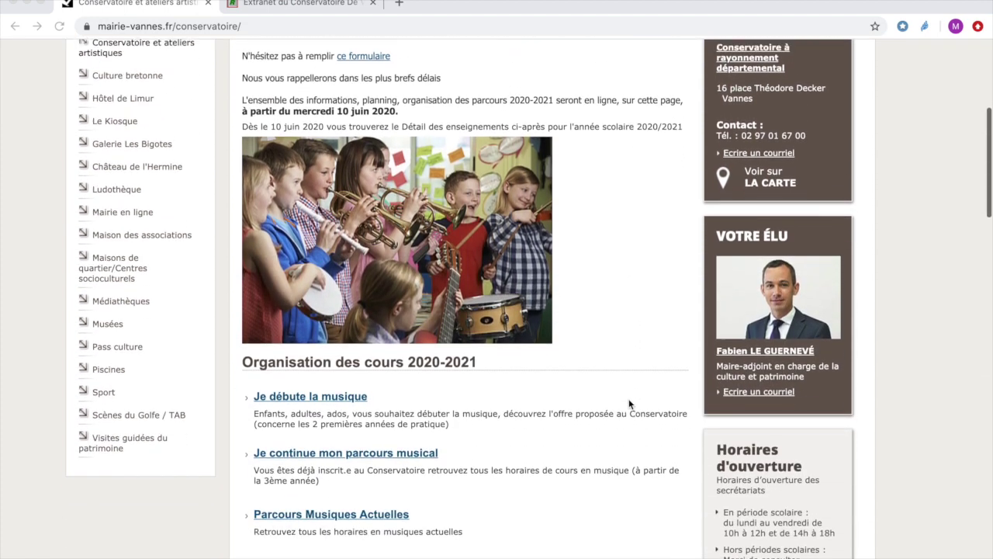
scroll(629, 403, down, 2)
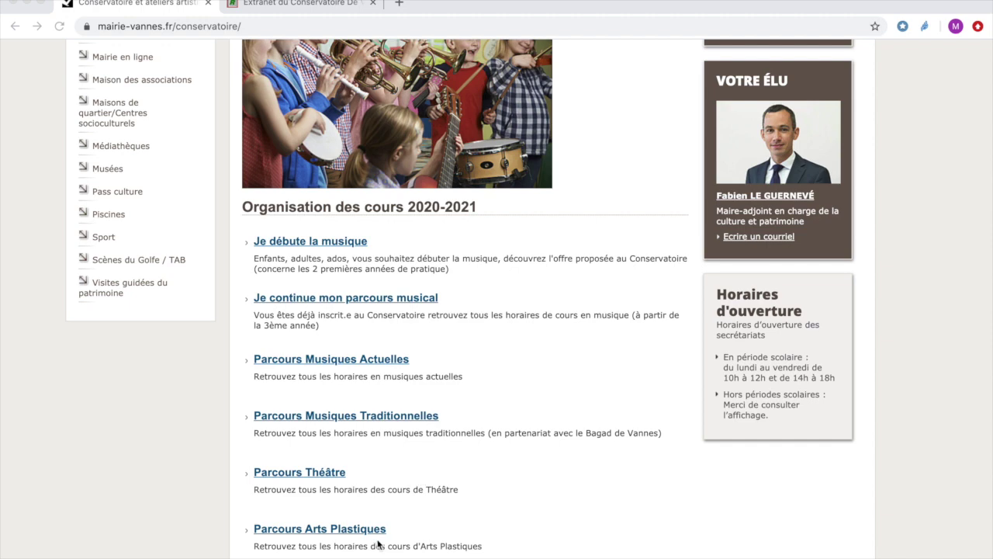
scroll(405, 492, down, 2)
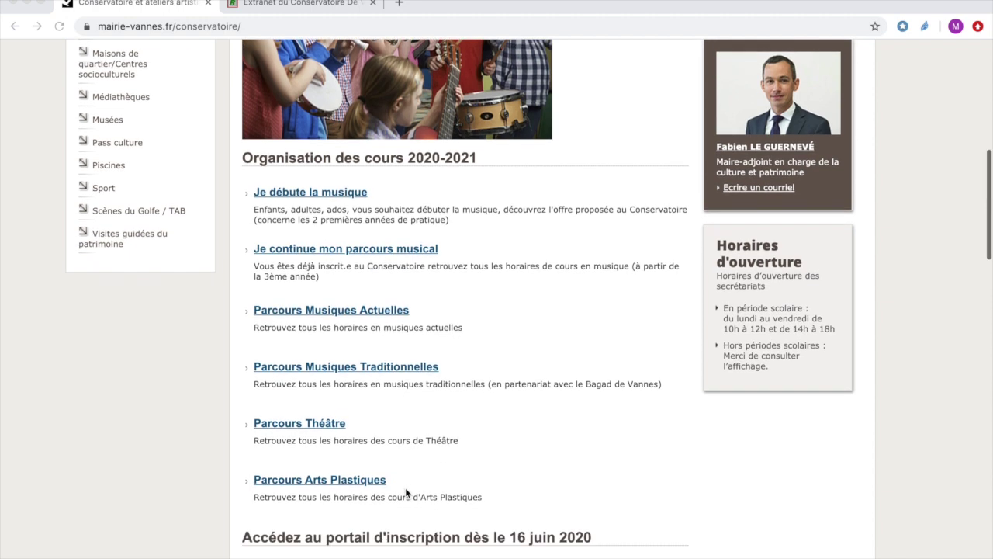
scroll(405, 487, down, 5)
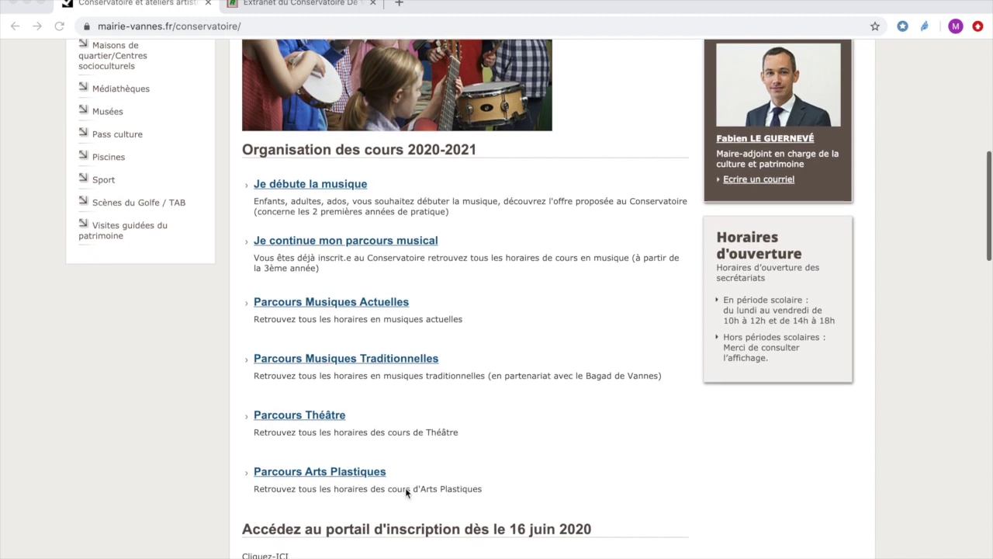
scroll(405, 487, down, 1)
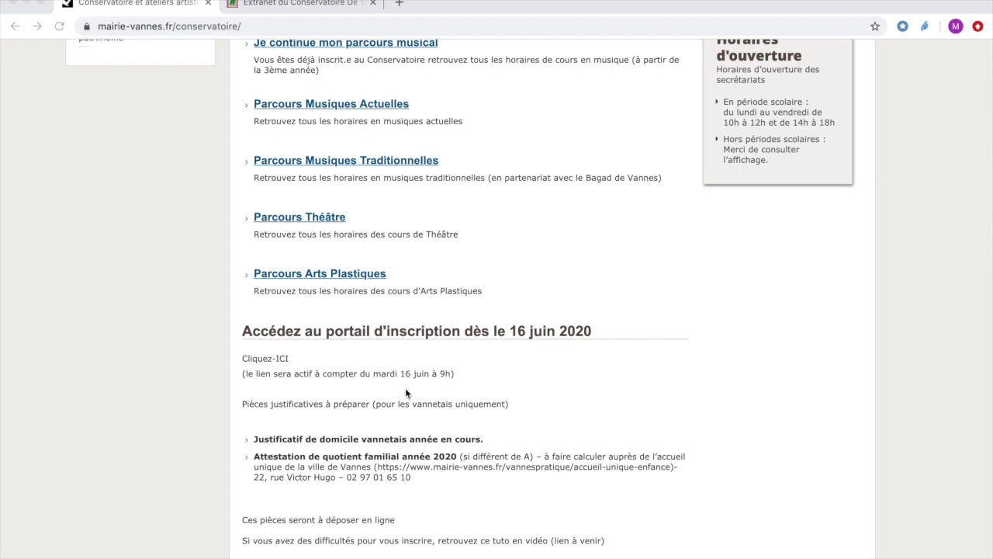
Step: Open the Conservatoire's extranet and log in with the saved identifier and password
click(287, 362)
click(297, 8)
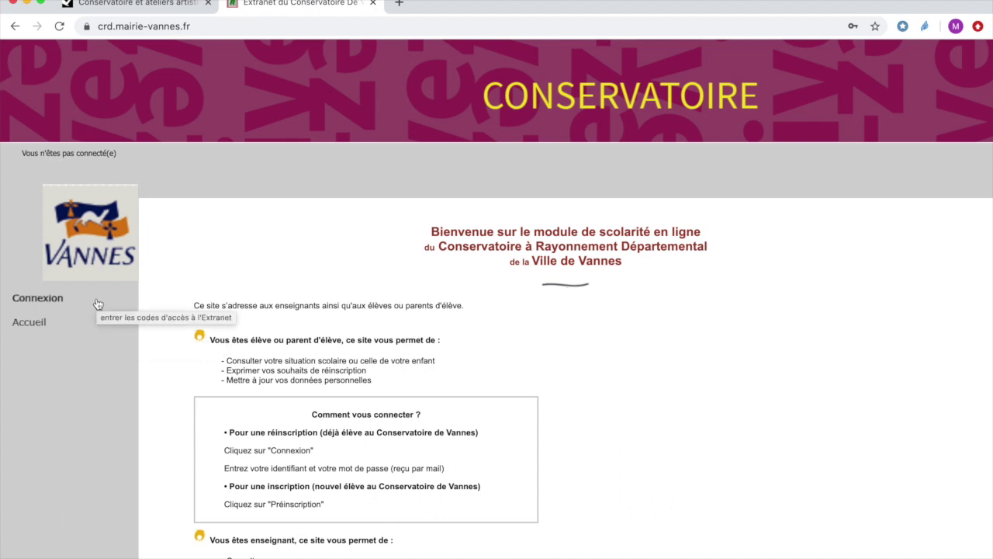
click(48, 300)
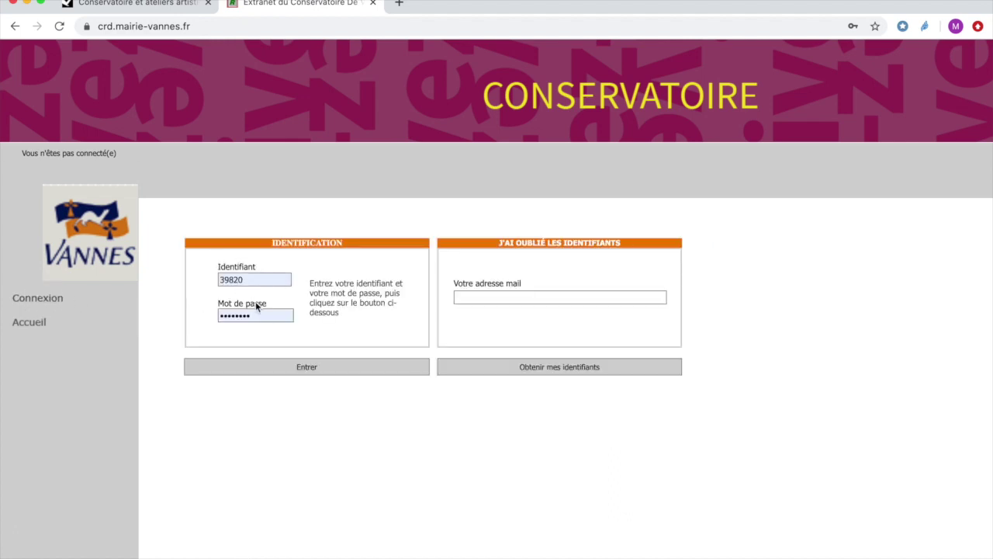
click(329, 373)
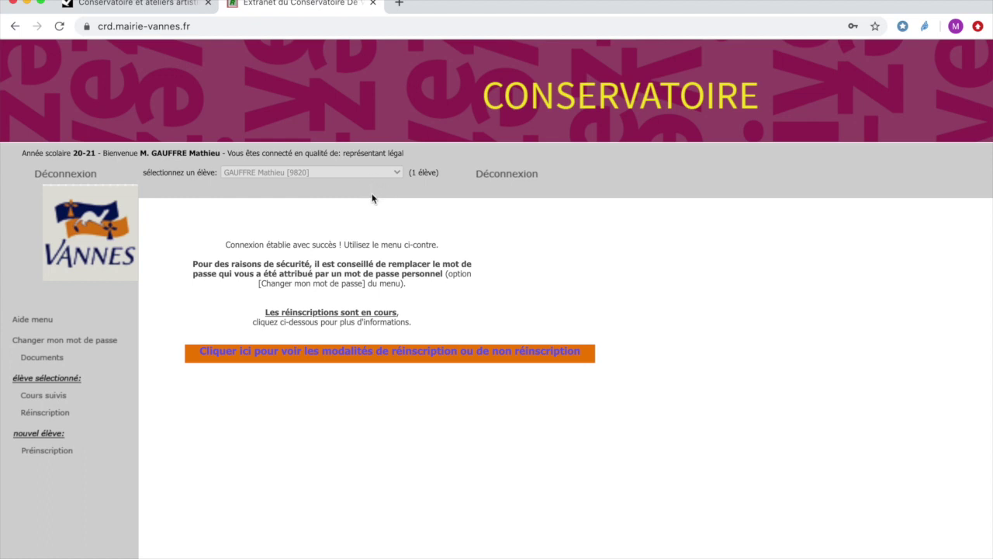
Step: Consult the document deposit page and the list of courses followed by the student
click(45, 358)
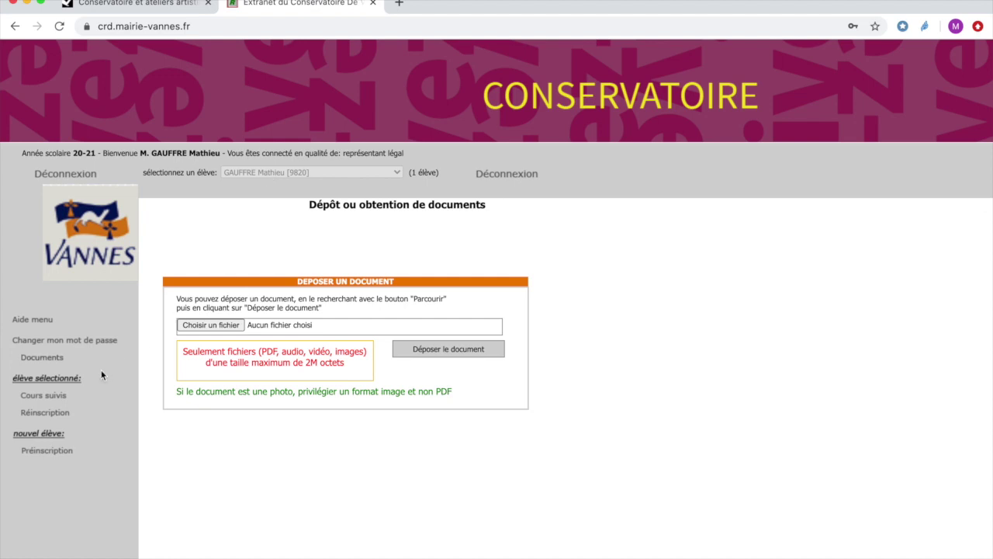
click(45, 396)
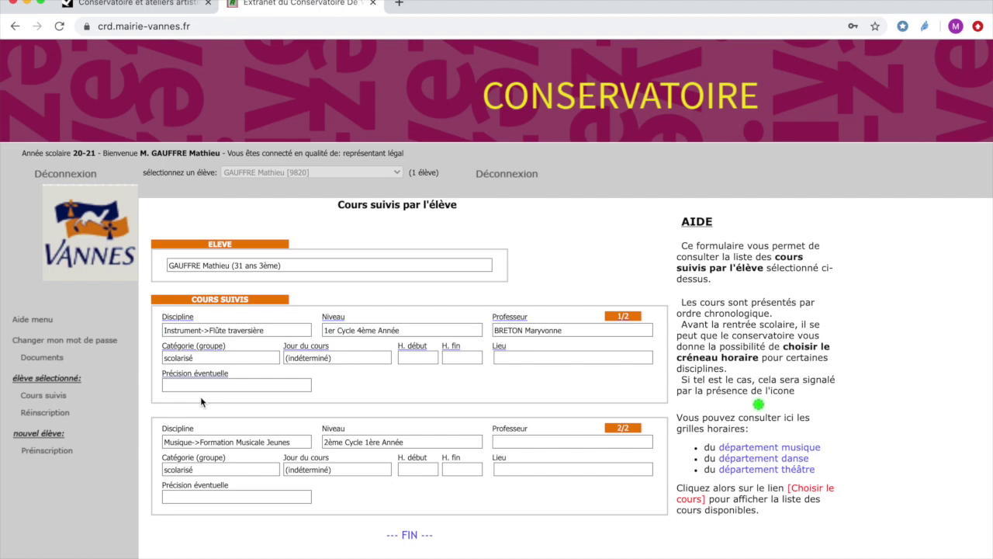
Step: Open the re-enrolment form and check the student, legal guardian, schooling, personal contact and second-parent sections
click(59, 414)
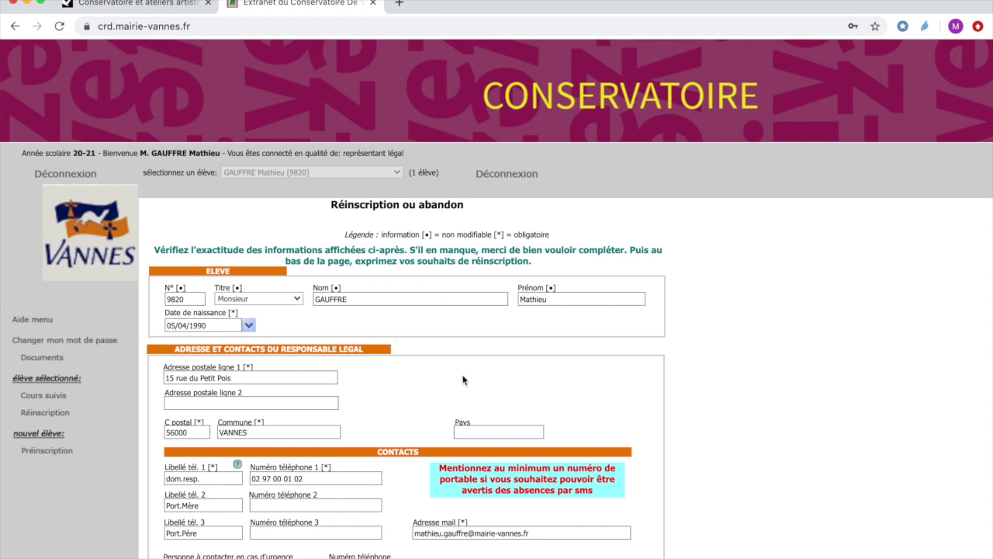
scroll(463, 379, down, 1)
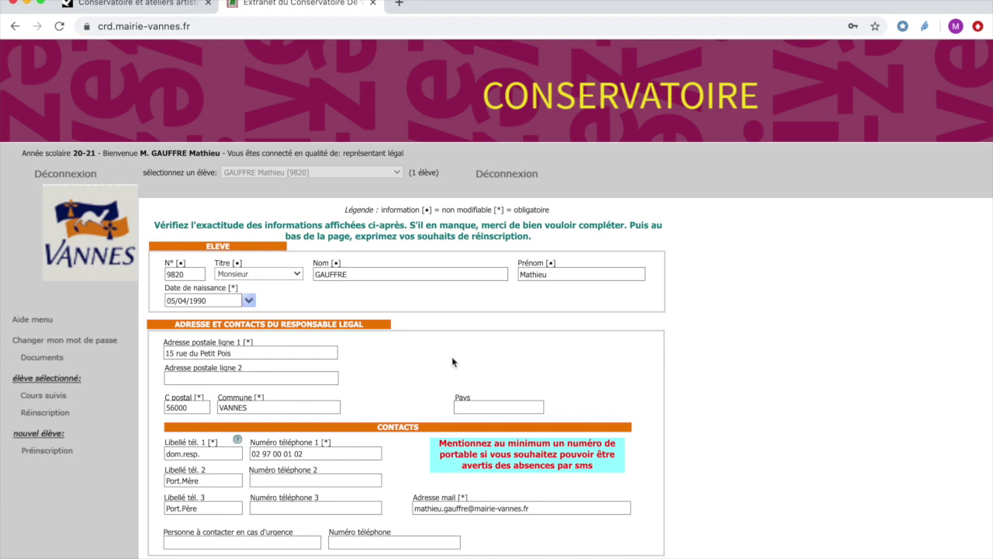
scroll(452, 356, down, 2)
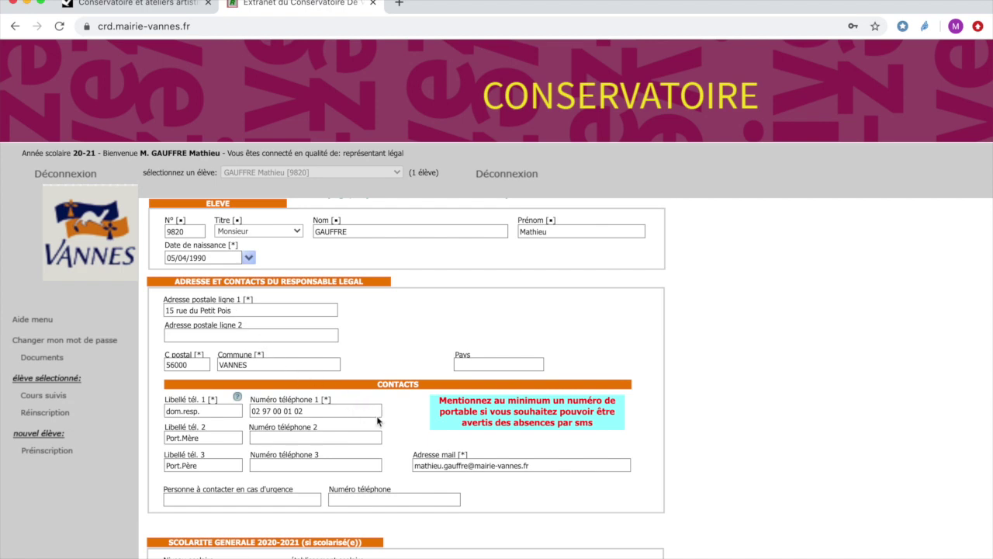
scroll(378, 421, down, 1)
scroll(378, 421, down, 3)
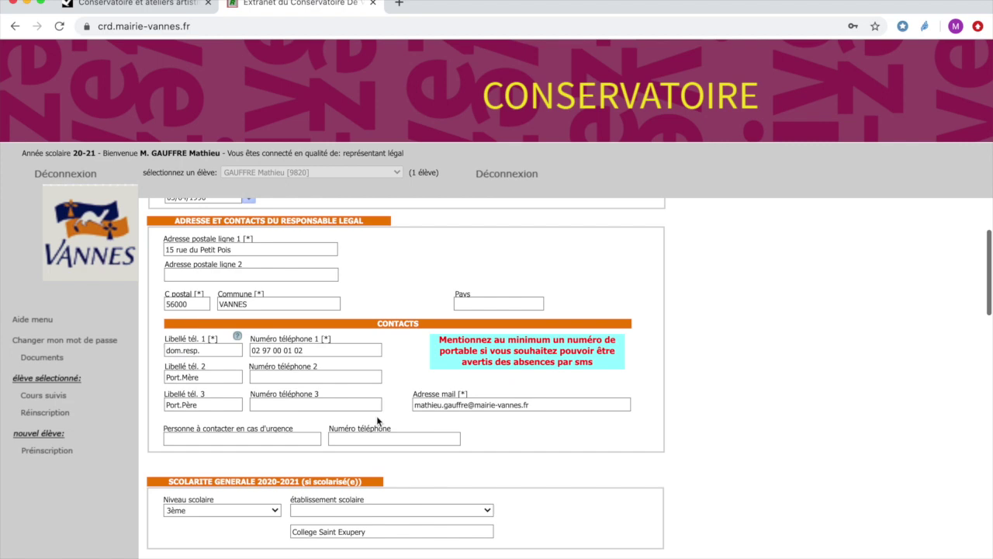
scroll(377, 418, down, 4)
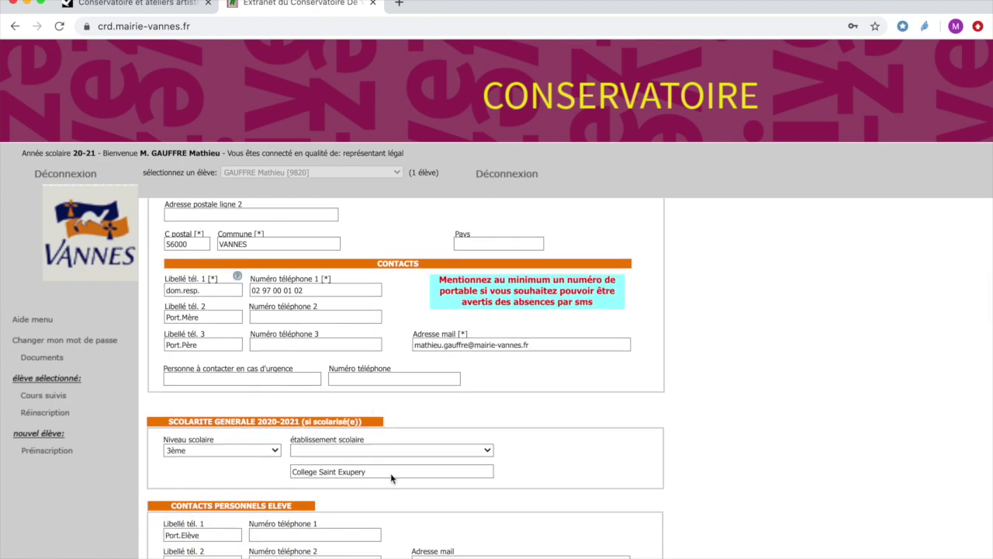
scroll(390, 475, down, 2)
scroll(391, 478, down, 5)
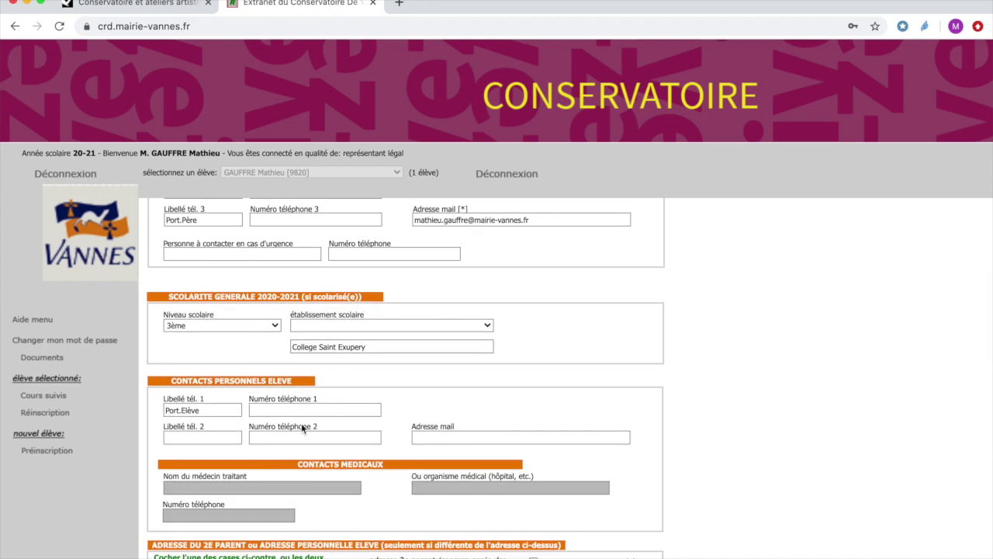
scroll(417, 425, down, 4)
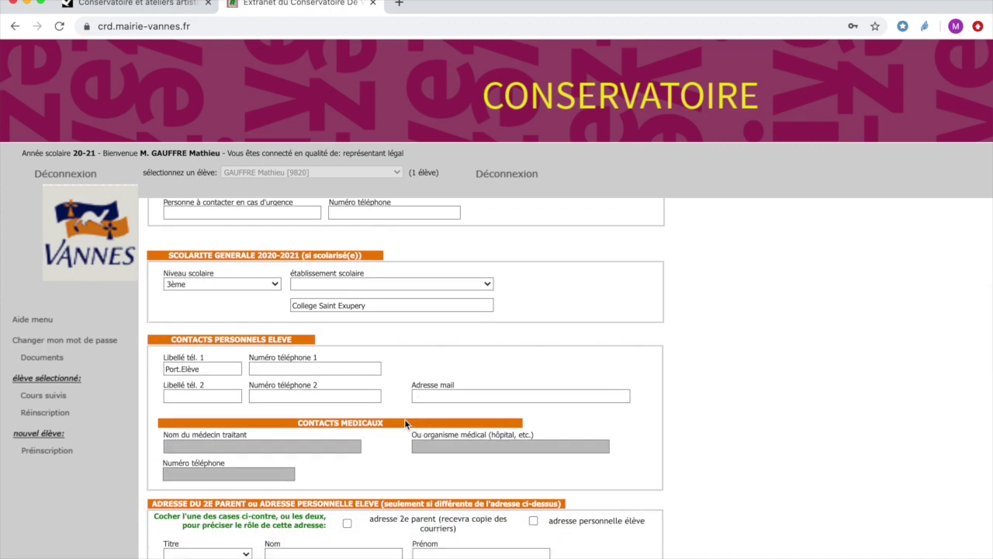
scroll(405, 424, down, 5)
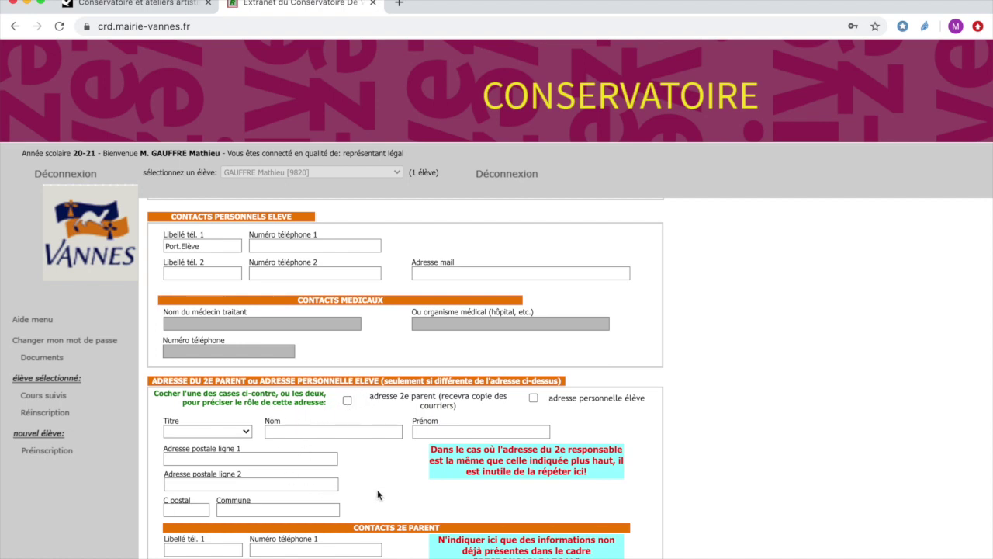
scroll(378, 494, down, 2)
scroll(378, 493, down, 1)
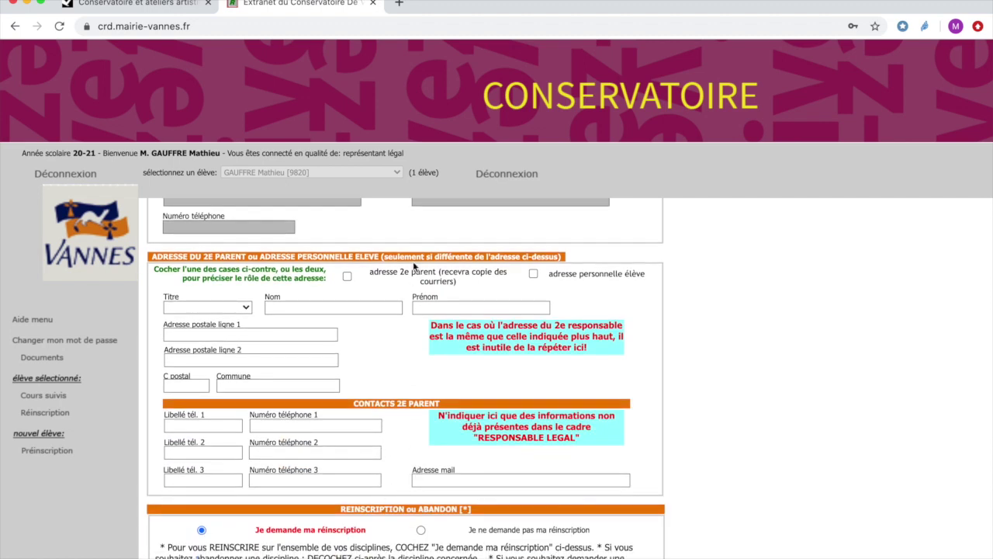
scroll(414, 276, up, 1)
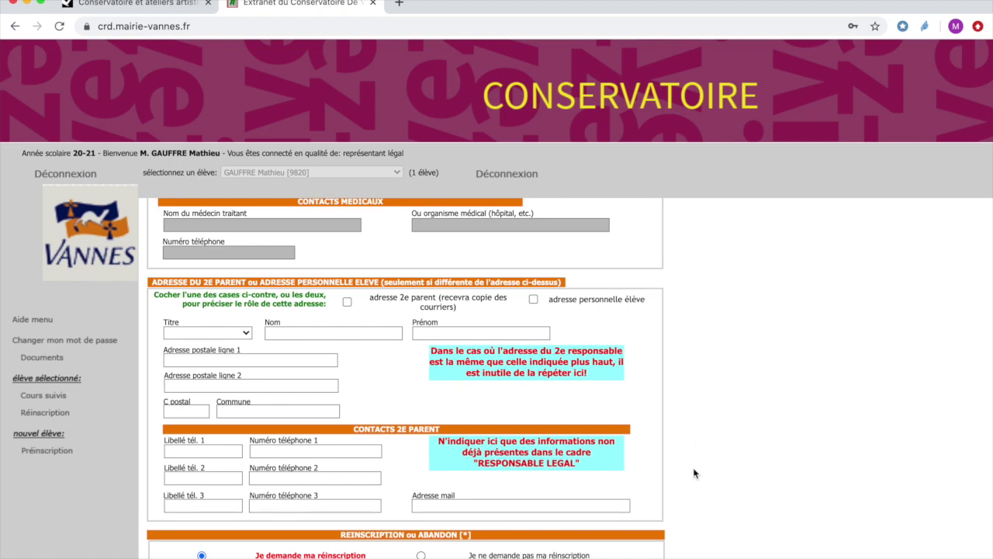
Step: In the re-enrolment section, include Arts Plastiques->Atelier Gravure Adultes and deselect Instrument->Flûte traversière
scroll(694, 468, down, 3)
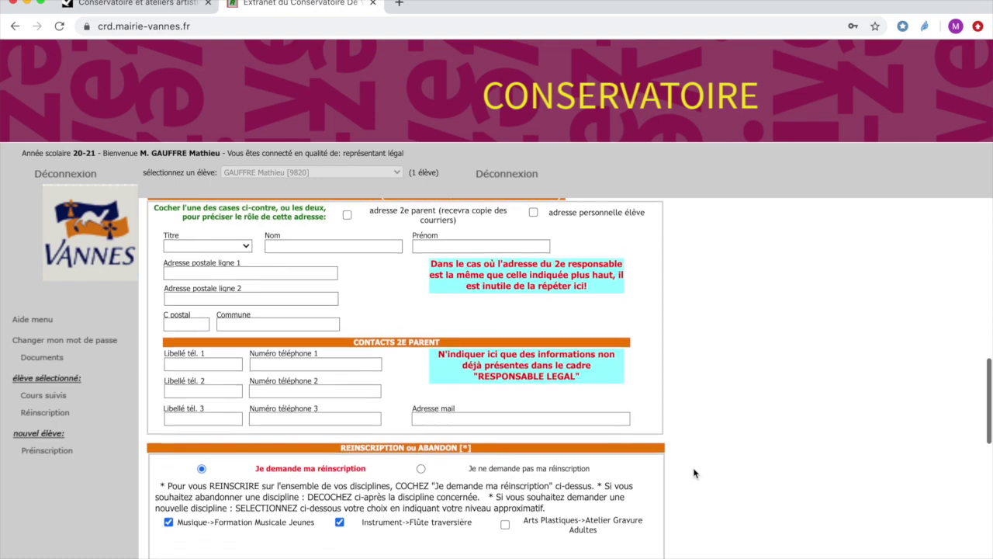
scroll(693, 473, down, 2)
scroll(694, 473, down, 1)
scroll(693, 472, down, 3)
scroll(693, 473, down, 1)
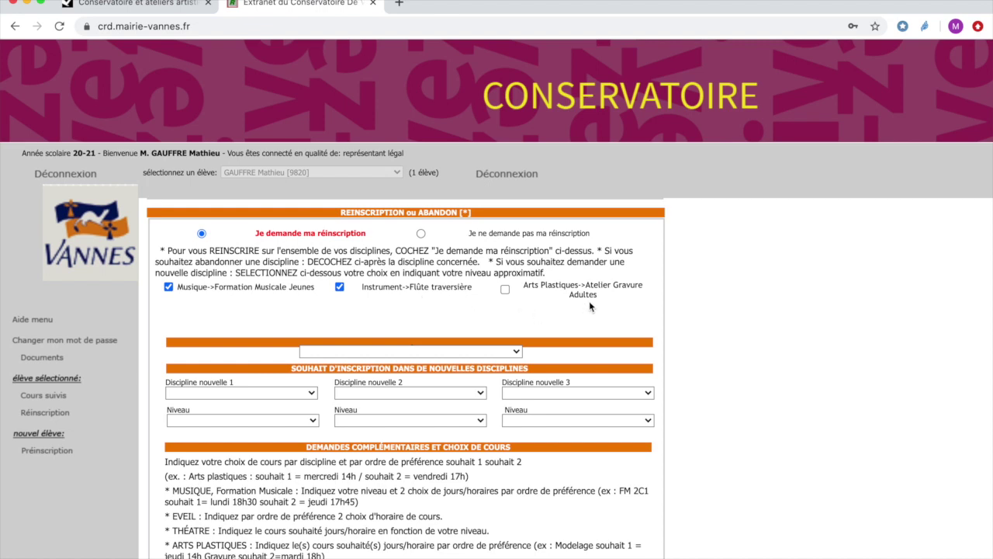
click(506, 290)
click(340, 288)
Step: Request Instrument->Alto as the first new discipline, with the level Débutant
click(302, 394)
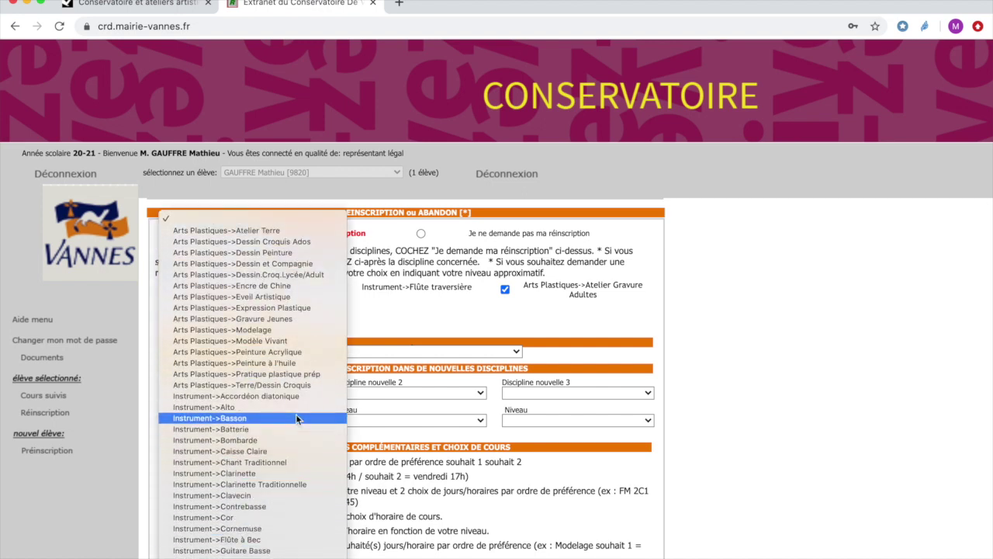
click(295, 406)
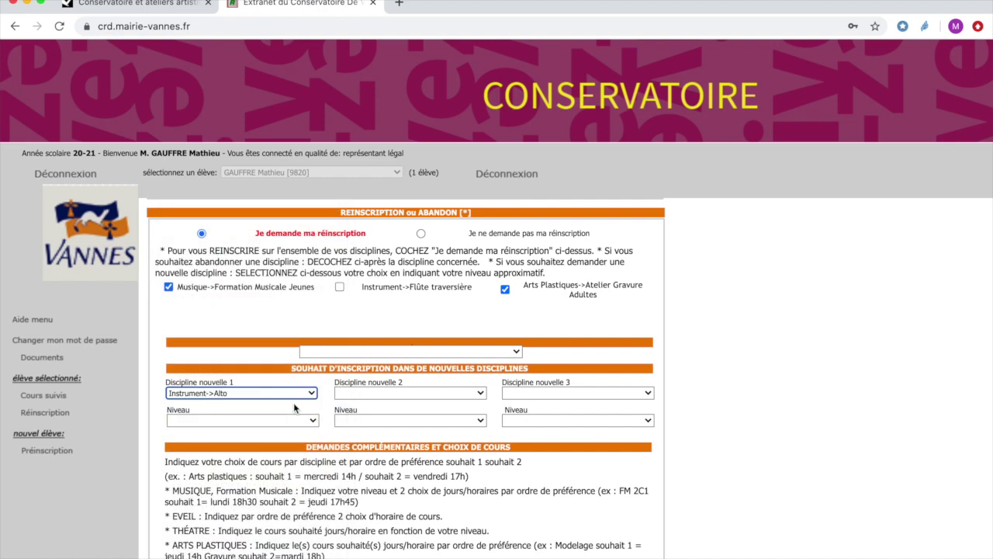
click(273, 420)
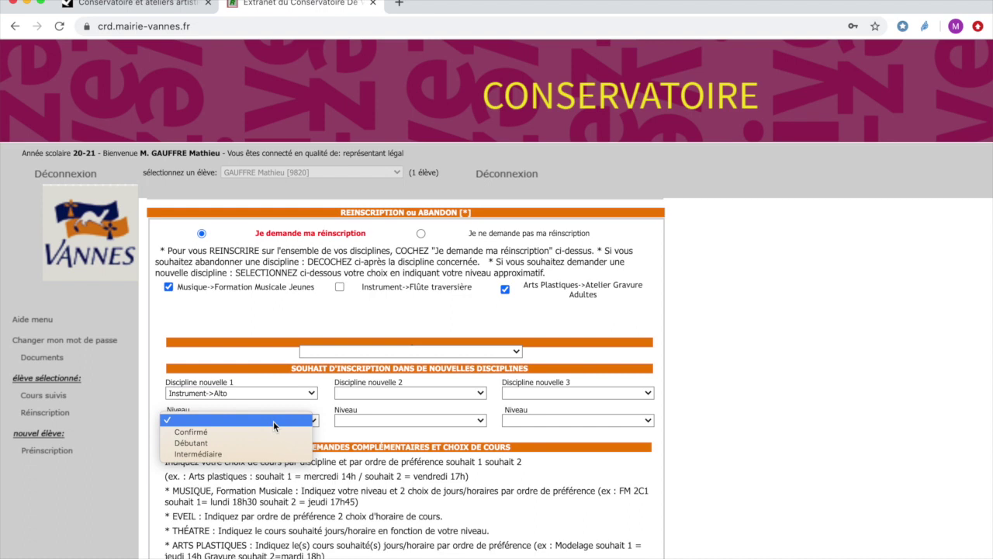
click(265, 442)
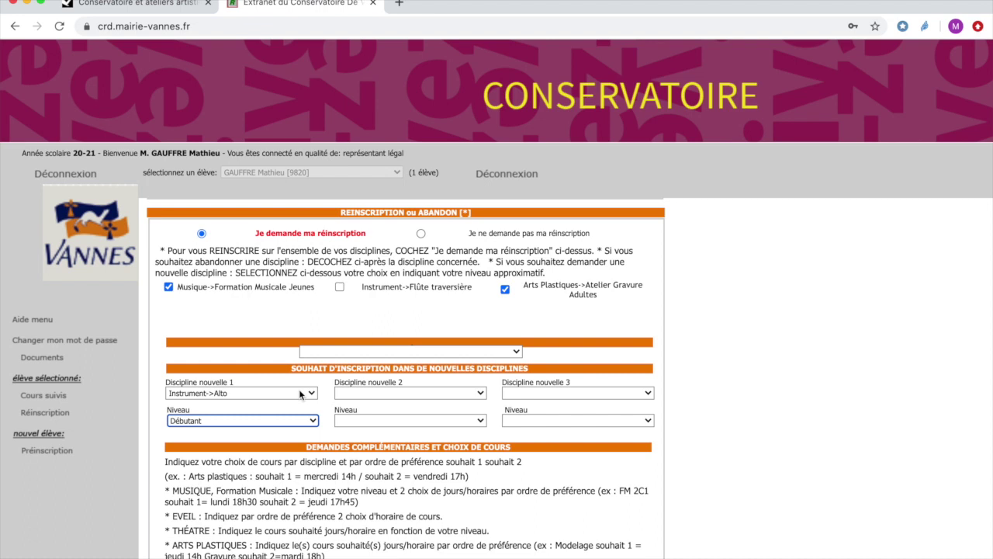
Step: Replace the course-choice comment with "2C1 FM Souhait le mardi à 17h00 souhait 2 le mercredi à 15h"
scroll(300, 395, down, 1)
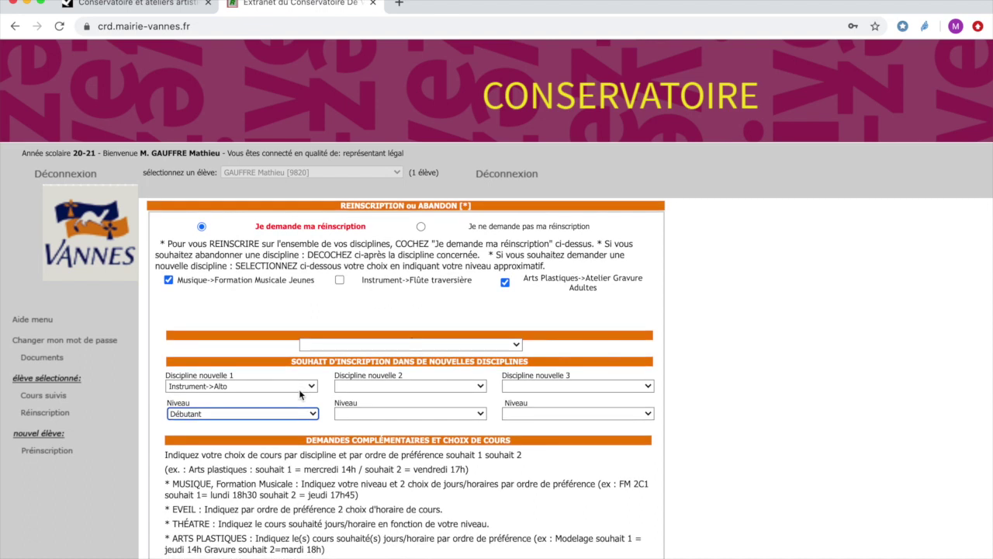
scroll(299, 394, down, 3)
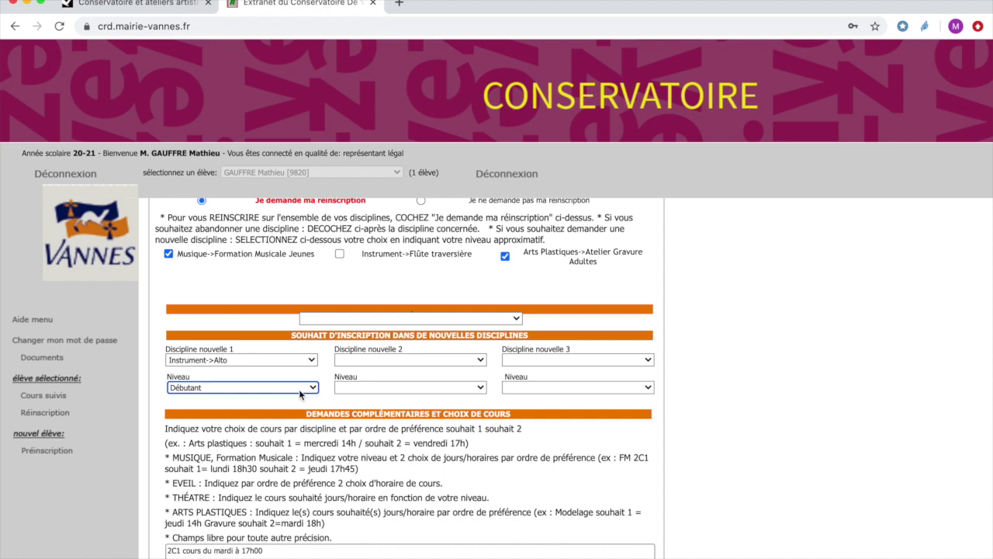
scroll(300, 394, down, 5)
click(267, 449)
drag(268, 448, 168, 448)
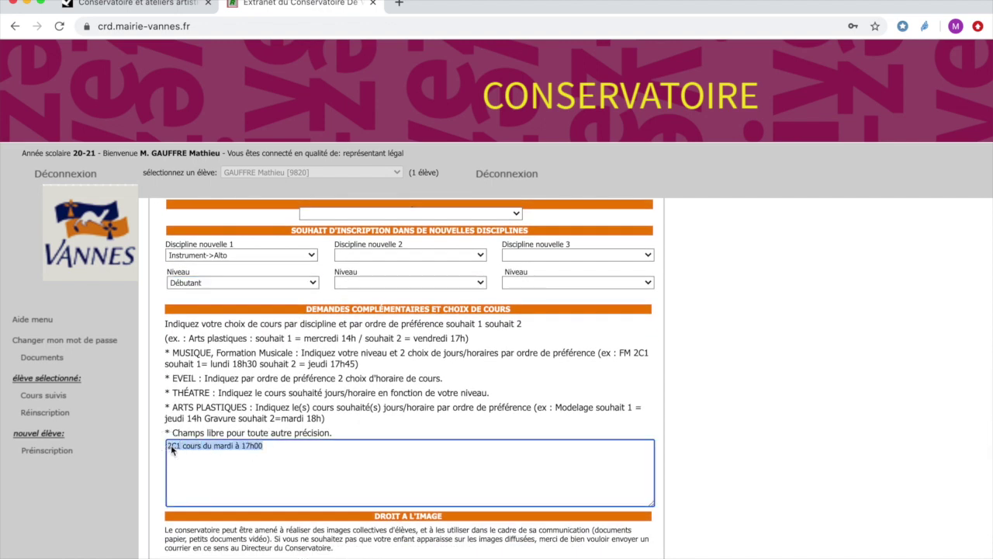
key(BackSpace)
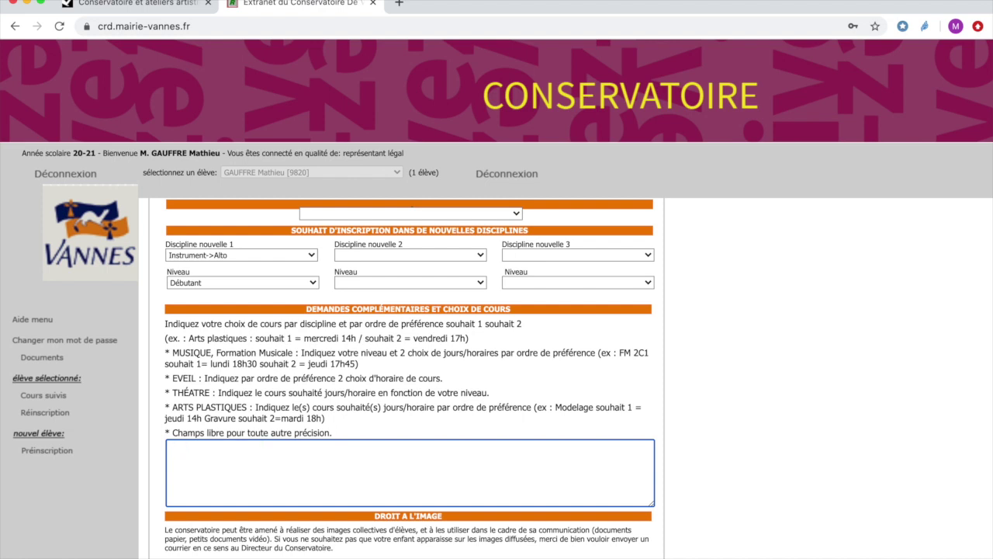
text(2C)
scroll(201, 451, up, 1)
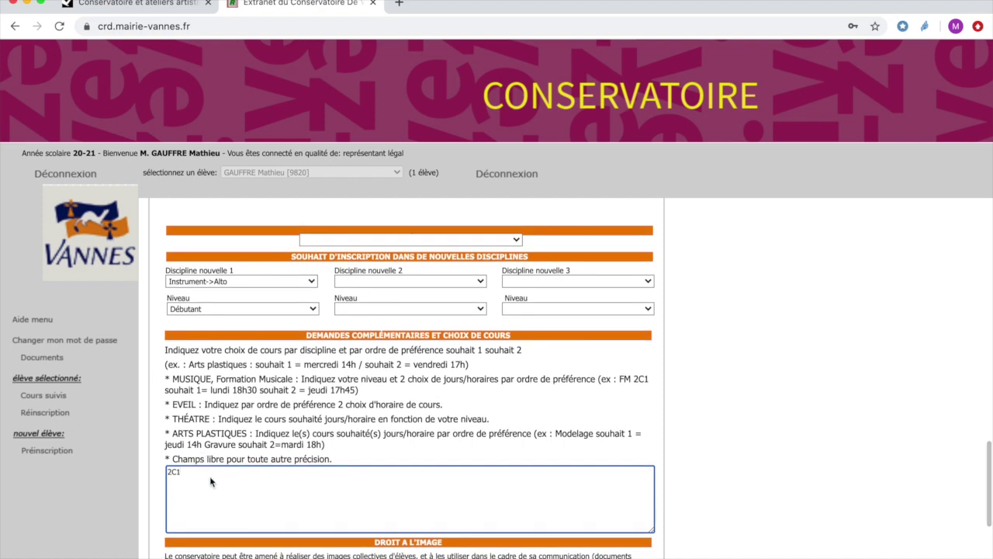
scroll(213, 481, up, 2)
text(FM Souhai)
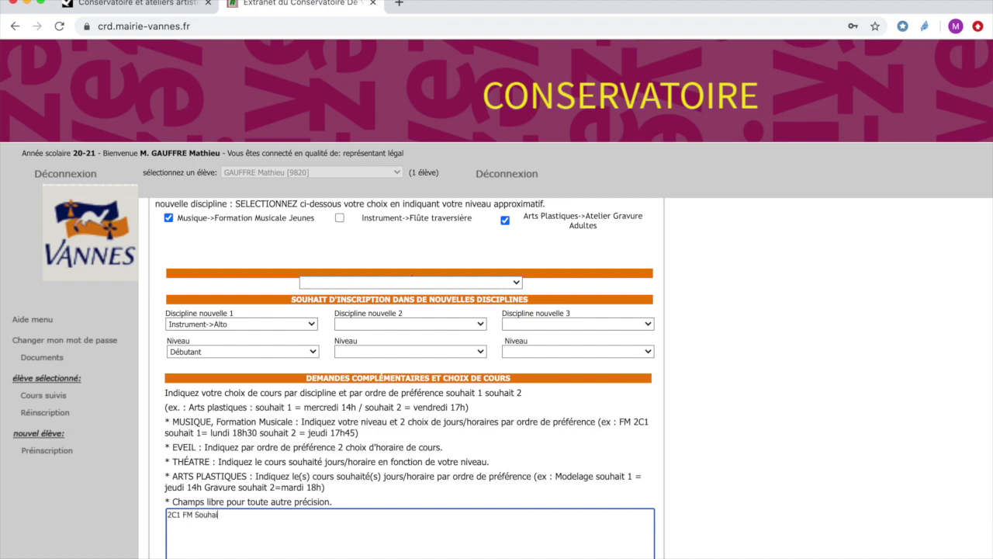
text(t le mardi à 17h00 souhait 2)
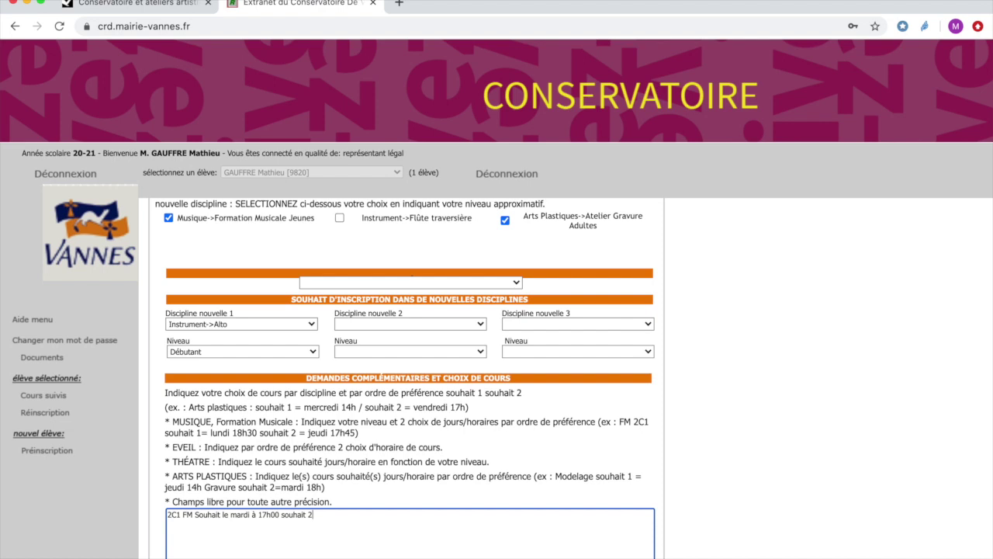
text( le mercredi à 15h)
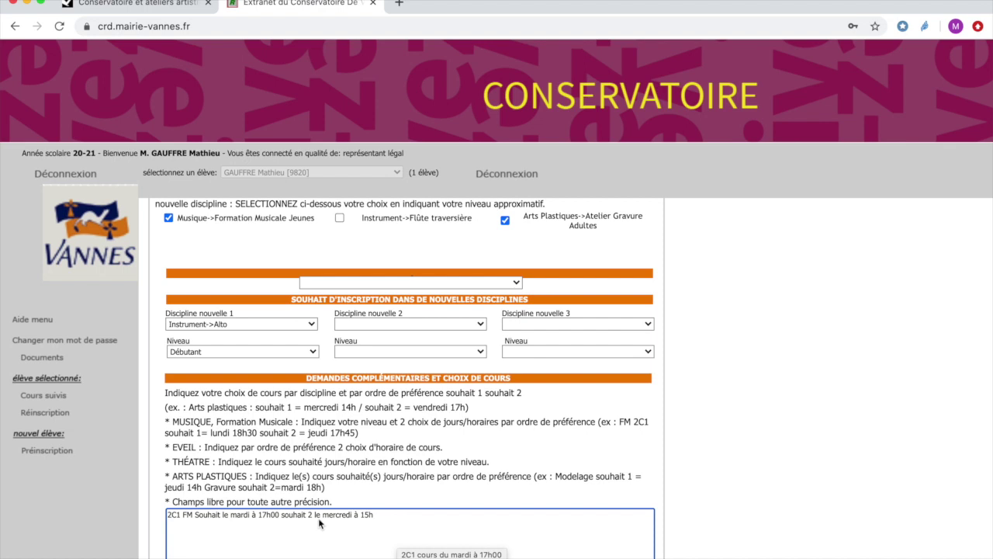
Step: In the course-choice comment, separate the two FM wishes with a hyphen and add the line "Gravure : mercredi à 18h00"
click(281, 515)
text(-)
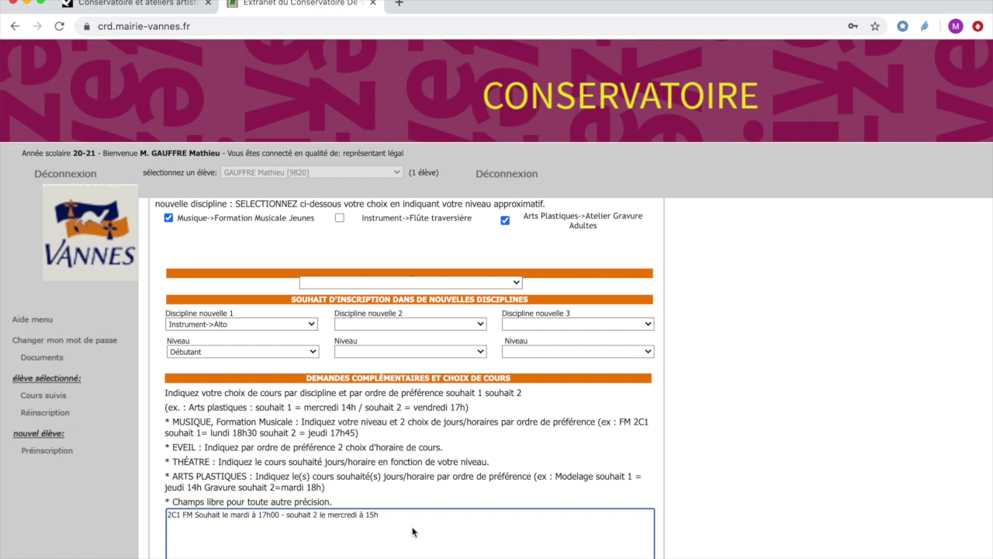
scroll(571, 449, up, 2)
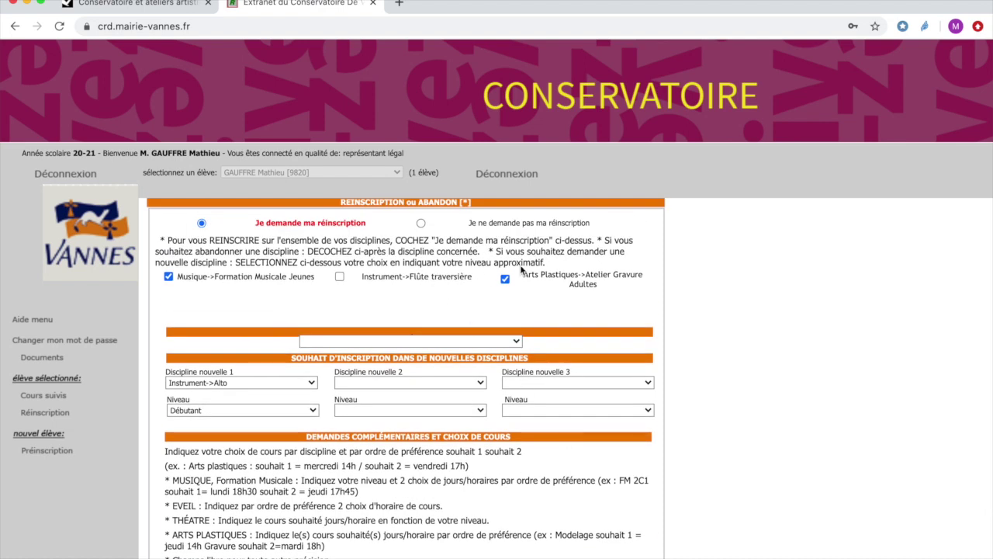
scroll(537, 331, down, 2)
key(Return)
text(Gravu)
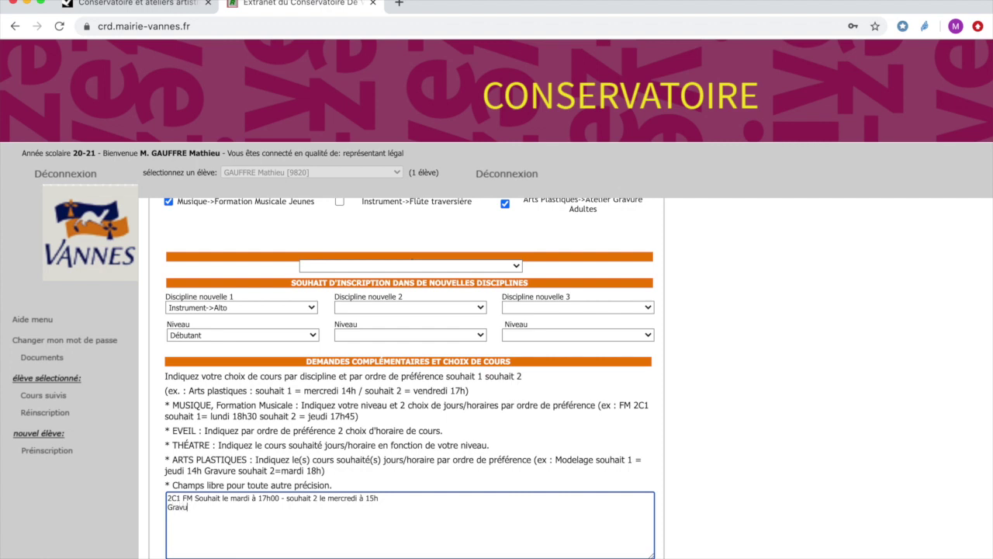
text(re : mercredi à)
key(BackSpace)
key(BackSpace)
key(BackSpace)
key(BackSpace)
key(BackSpace)
text(di à 18h00)
Step: Add "Je suis intéressé par la pratique de l'alto" to the comment, separated from the Gravure line by a blank line
scroll(501, 471, up, 2)
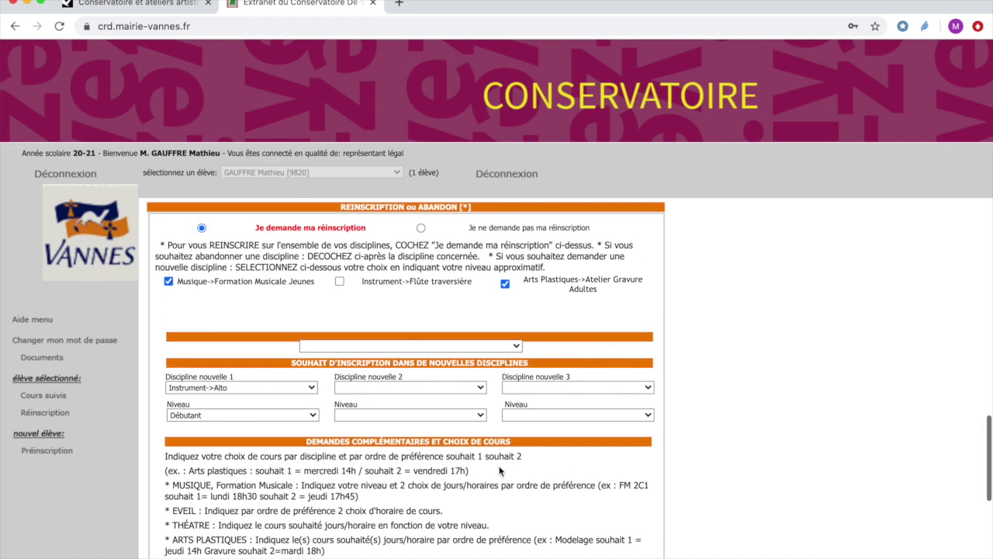
scroll(501, 471, down, 2)
key(Return)
key(Return)
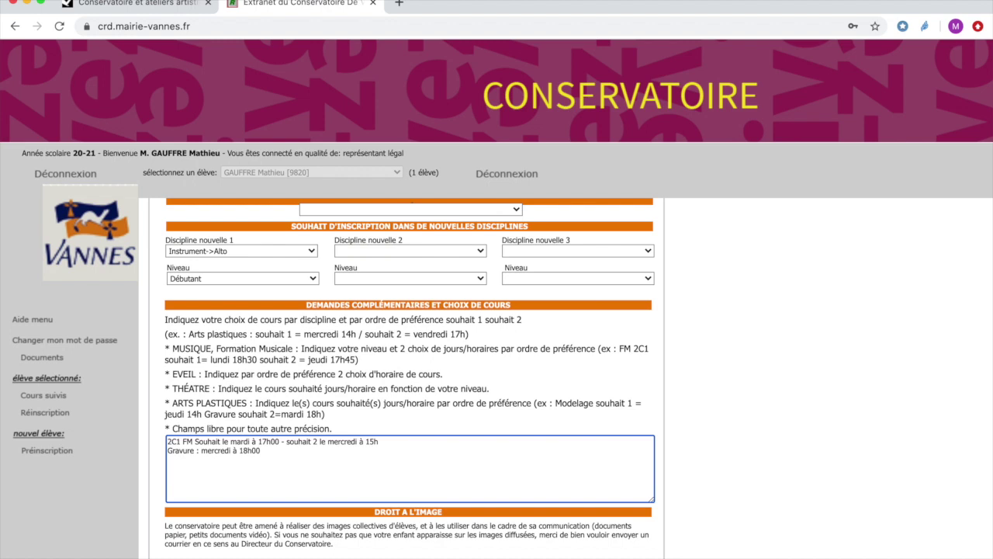
text(Je suis)
key(BackSpace)
key(BackSpace)
text(suis intéressé par la pratique de l'alto)
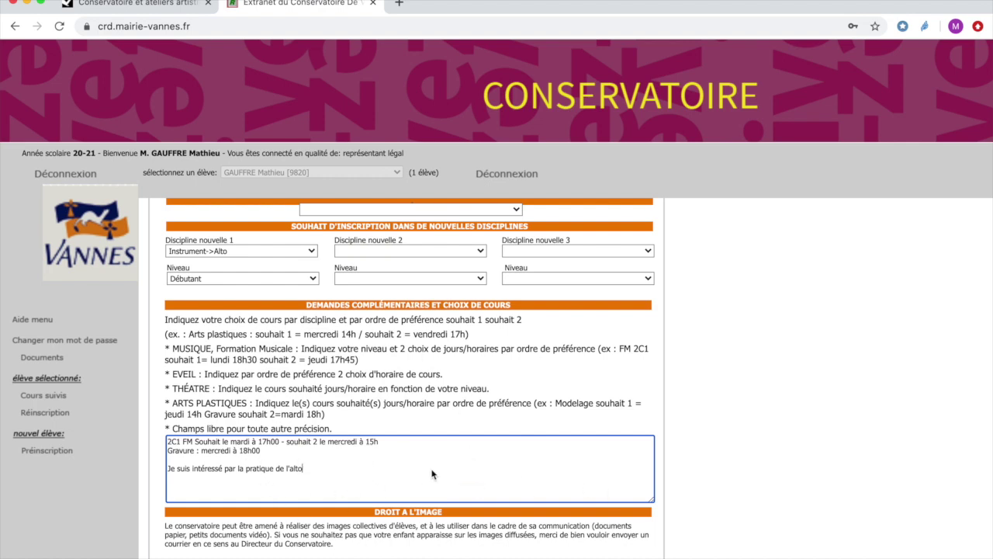
Step: Accept both conditions, covering the review of the enrolment request and the conservatoire's pricing terms
scroll(506, 439, down, 3)
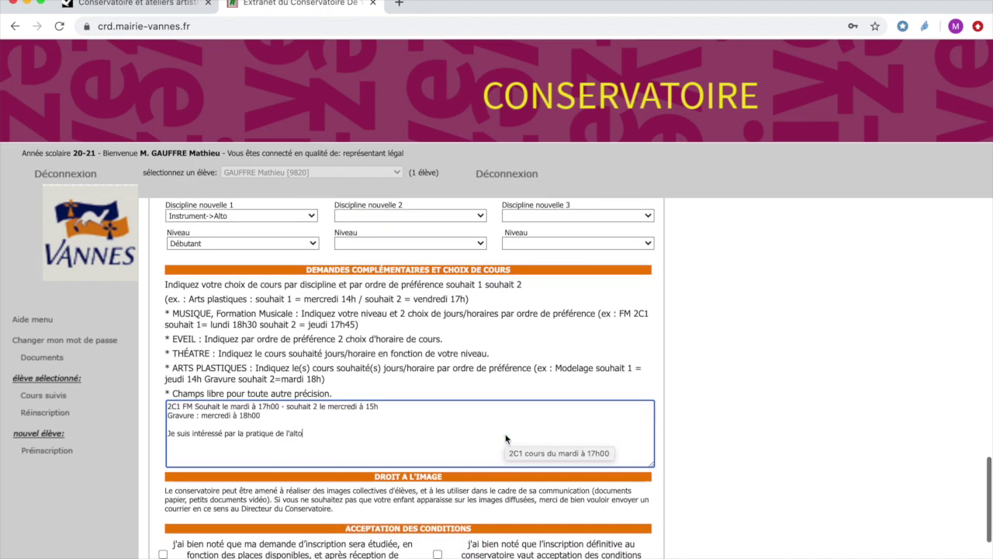
scroll(506, 439, down, 1)
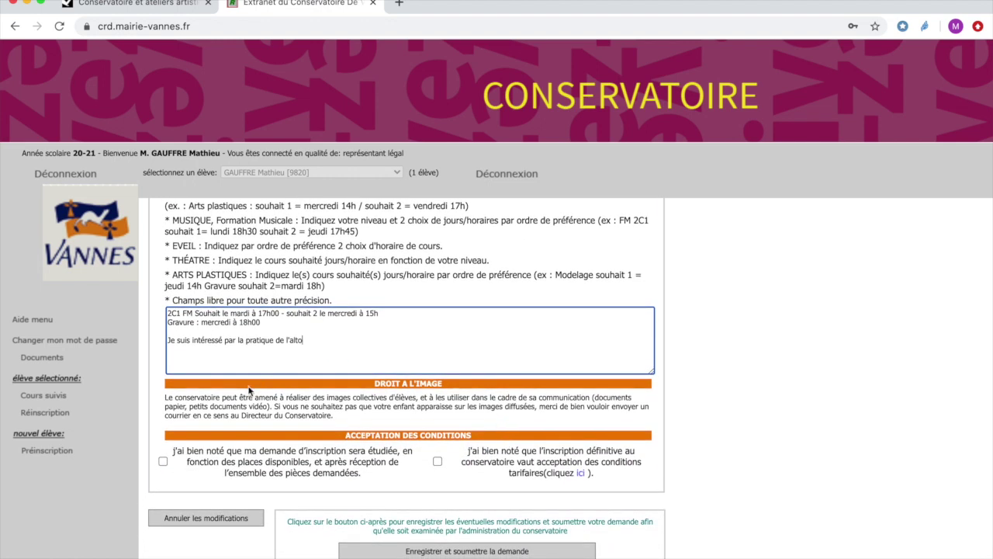
click(163, 461)
click(438, 461)
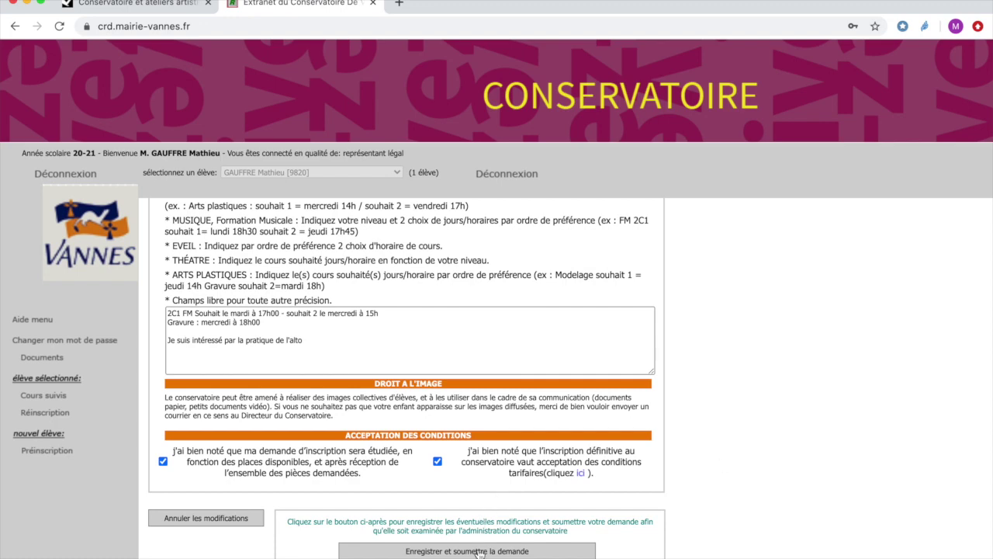
Step: Recheck the requested discipline and course wishes, and save and submit the re-enrolment request
scroll(519, 402, up, 4)
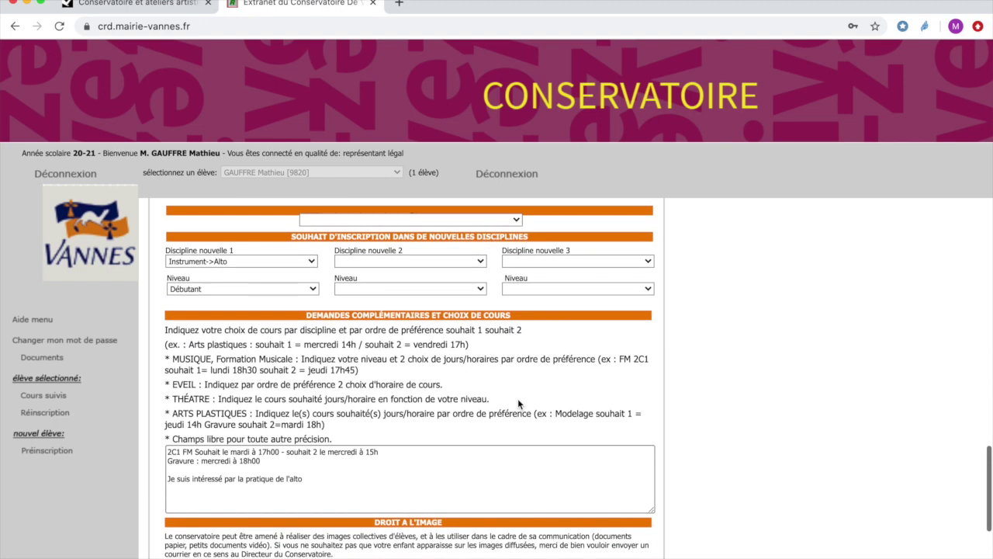
scroll(518, 398, down, 4)
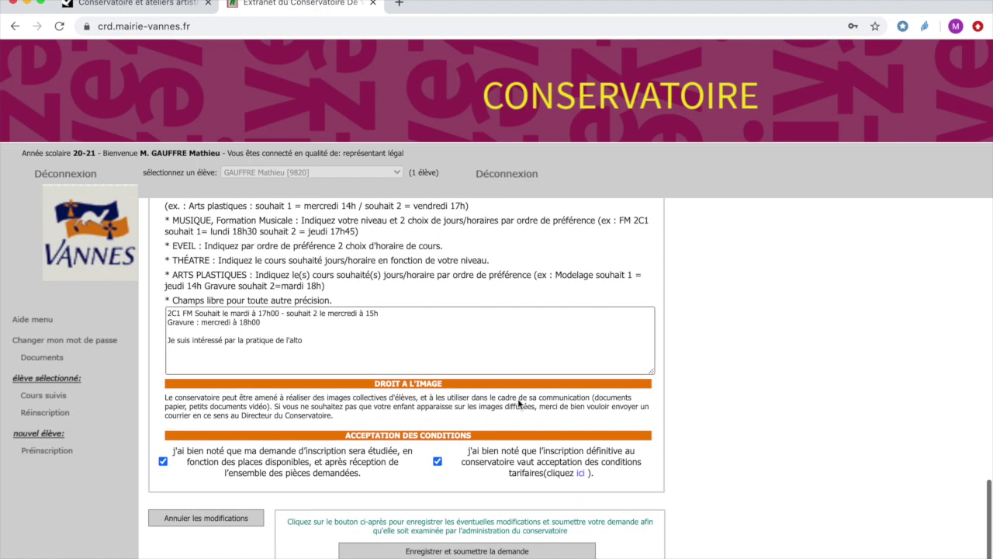
click(486, 552)
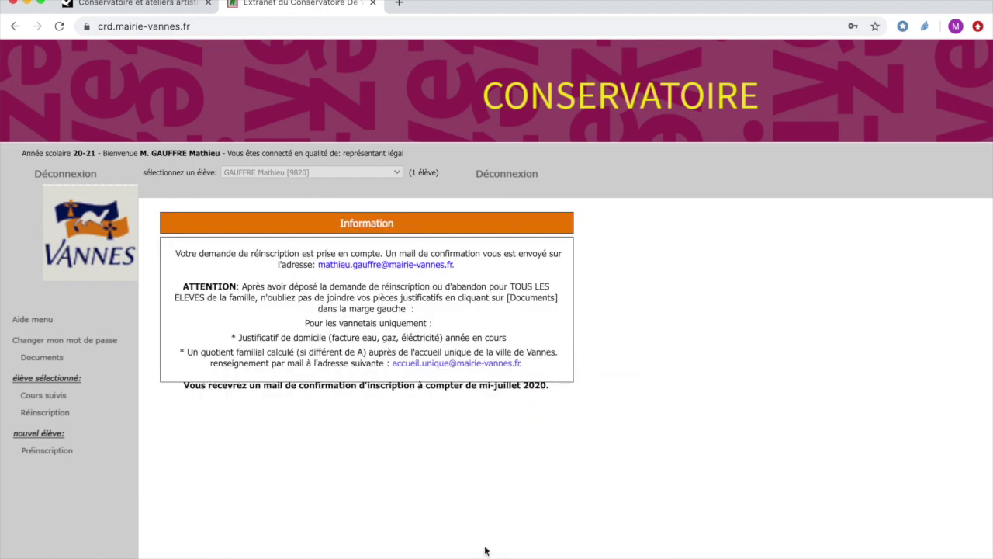